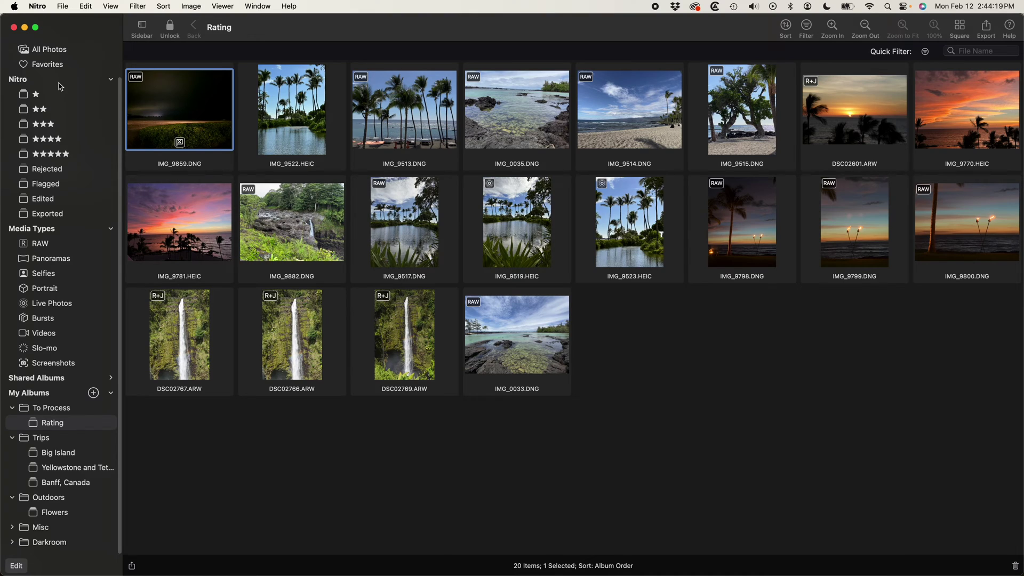
Look over the File menu commands while the Rating album's 20 photos are shown
left_click(66, 6)
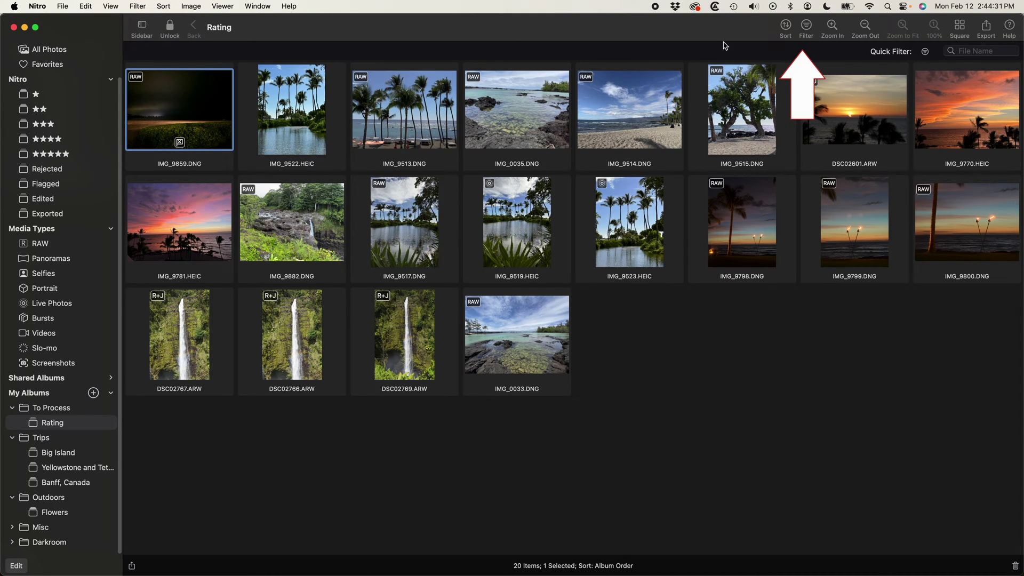
In the Filters panel, expand File Type and filter to RAW + JPEG Pair items
left_click(807, 27)
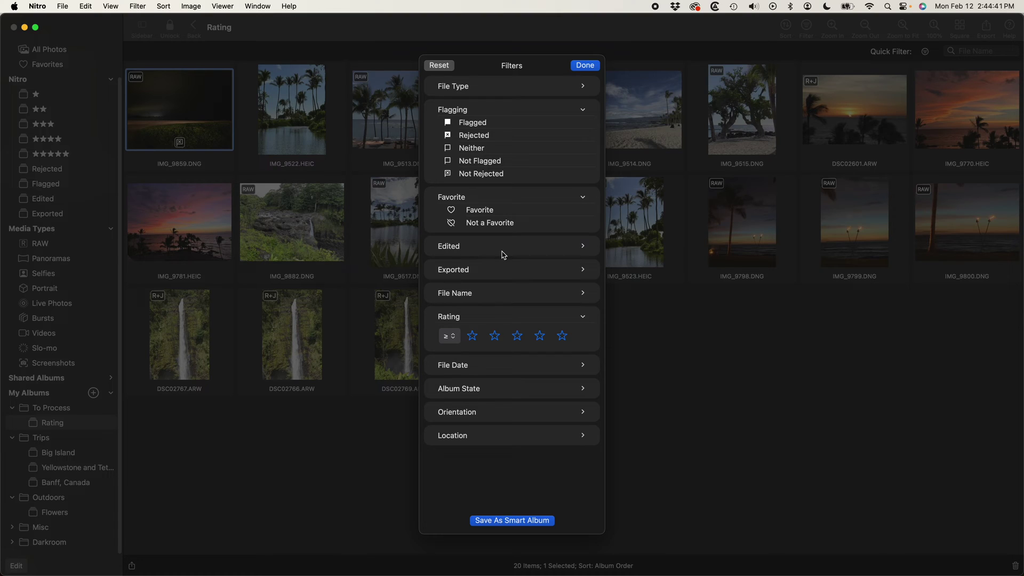
left_click(464, 89)
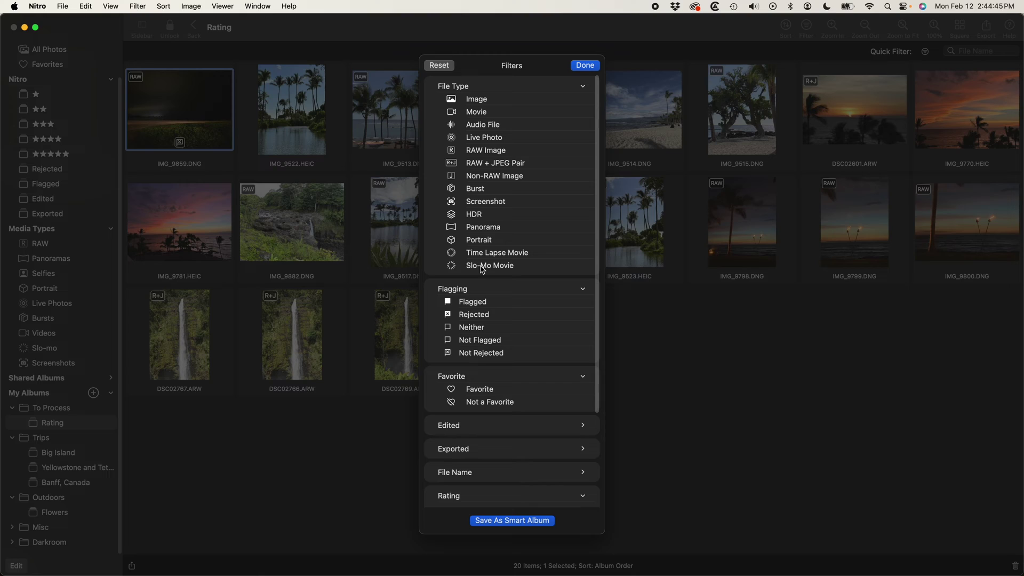
left_click(486, 164)
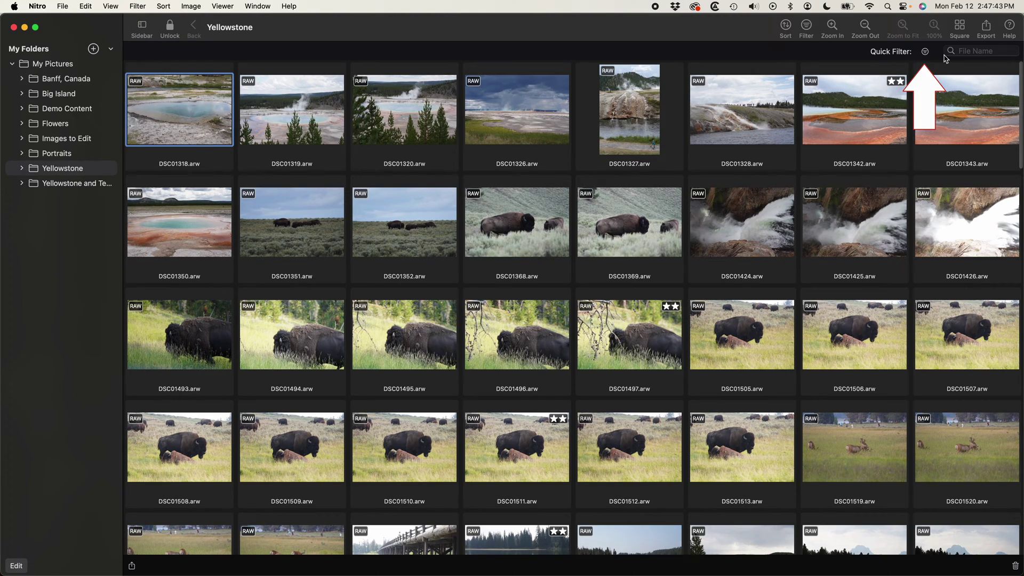
Quick-filter the Yellowstone folder to ★★ or Better and open DSC01674 in the single-image viewer
left_click(925, 51)
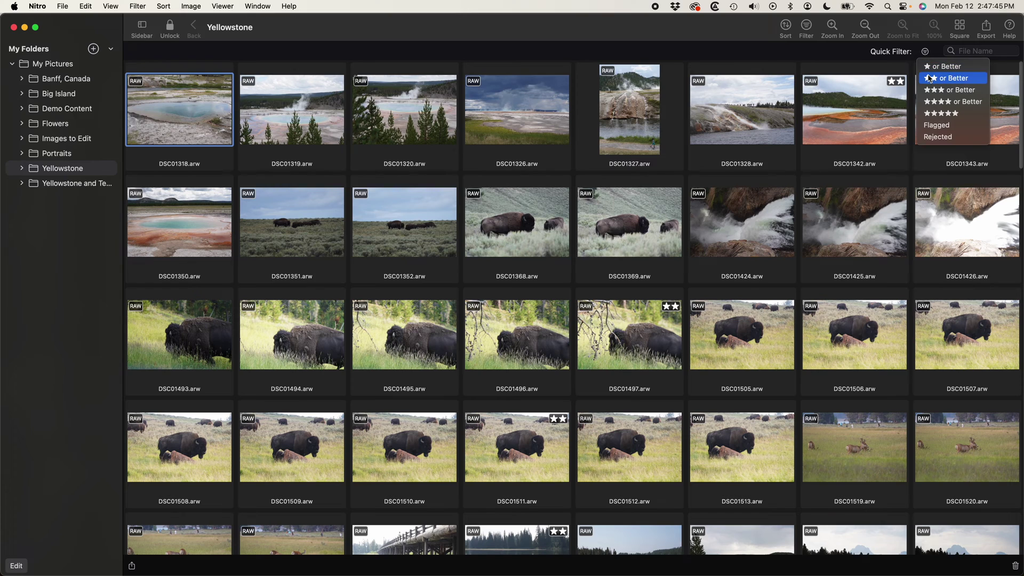
left_click(929, 78)
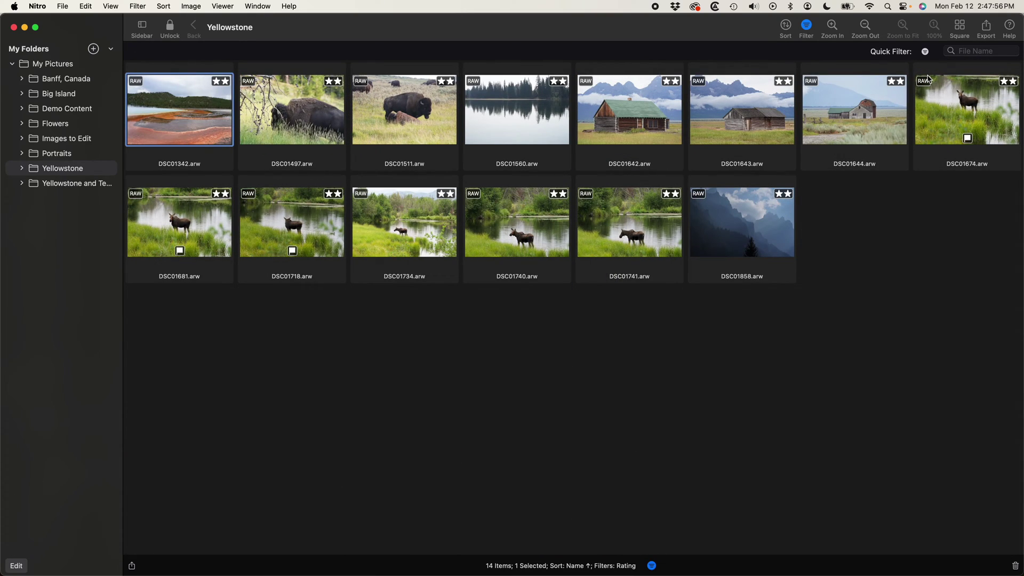
double_click(960, 100)
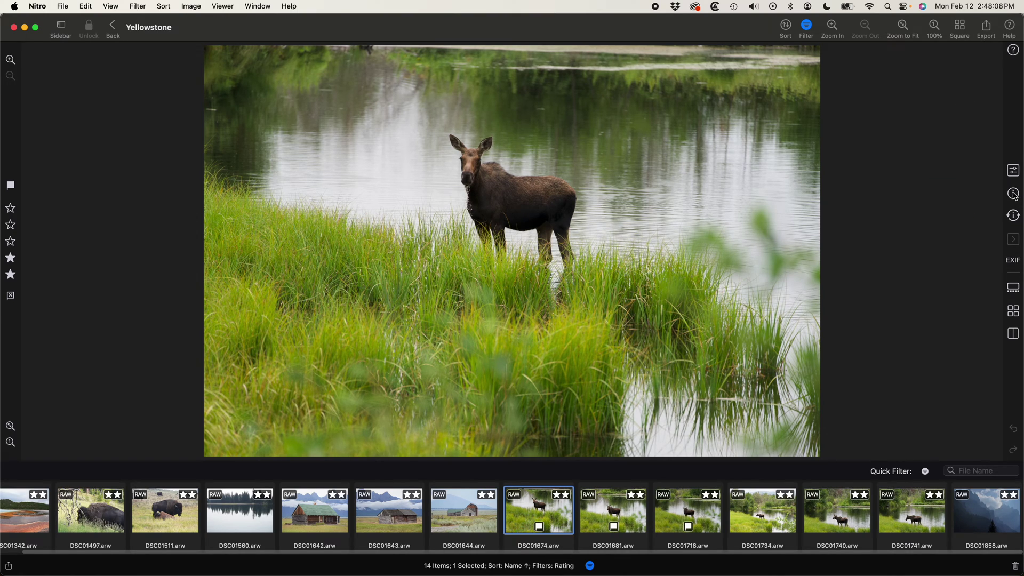
Show DSC01674's Info and full EXIF list, searching 'lens' and then clearing the search
left_click(1013, 194)
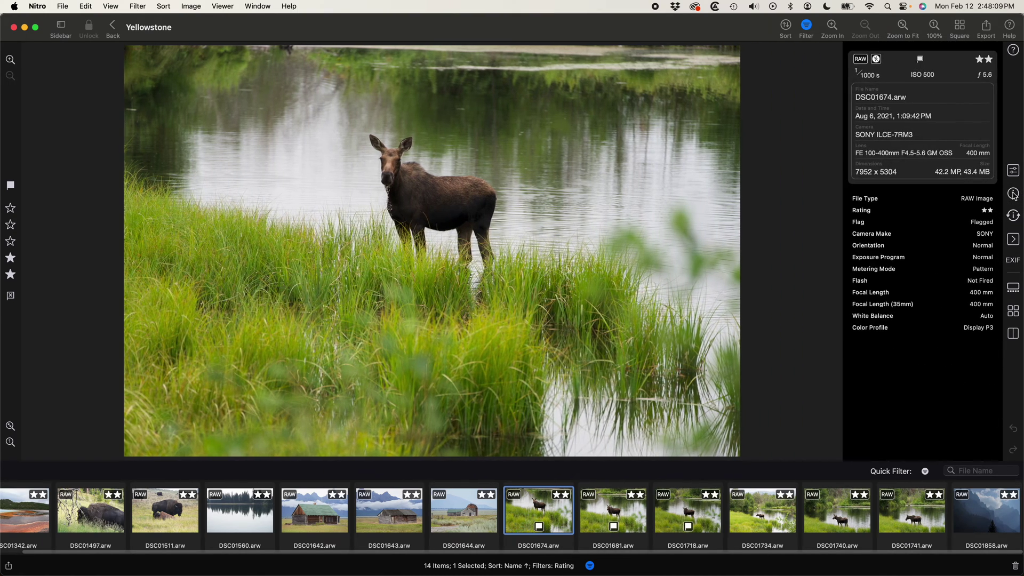
left_click(1012, 261)
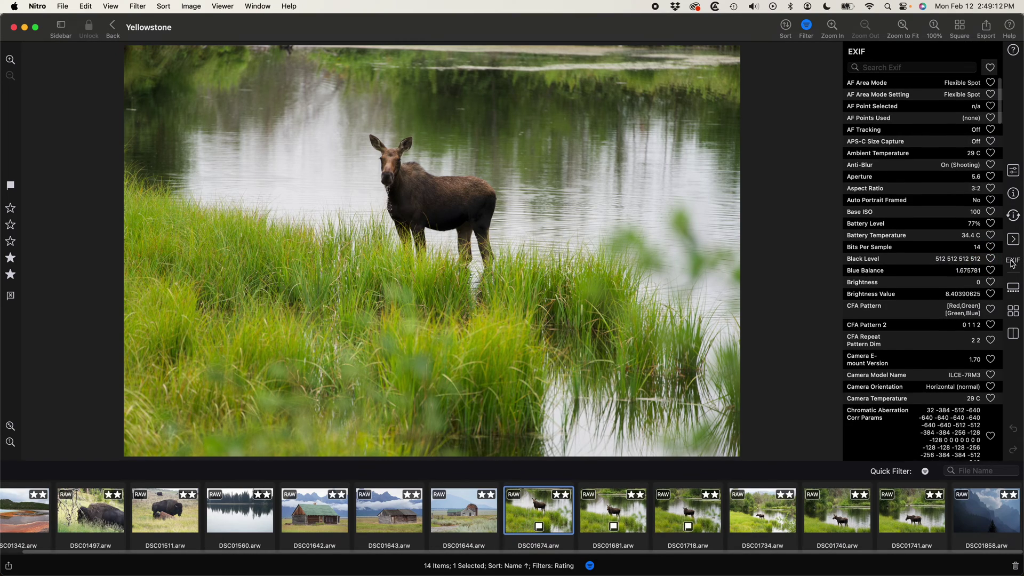
left_click(885, 68)
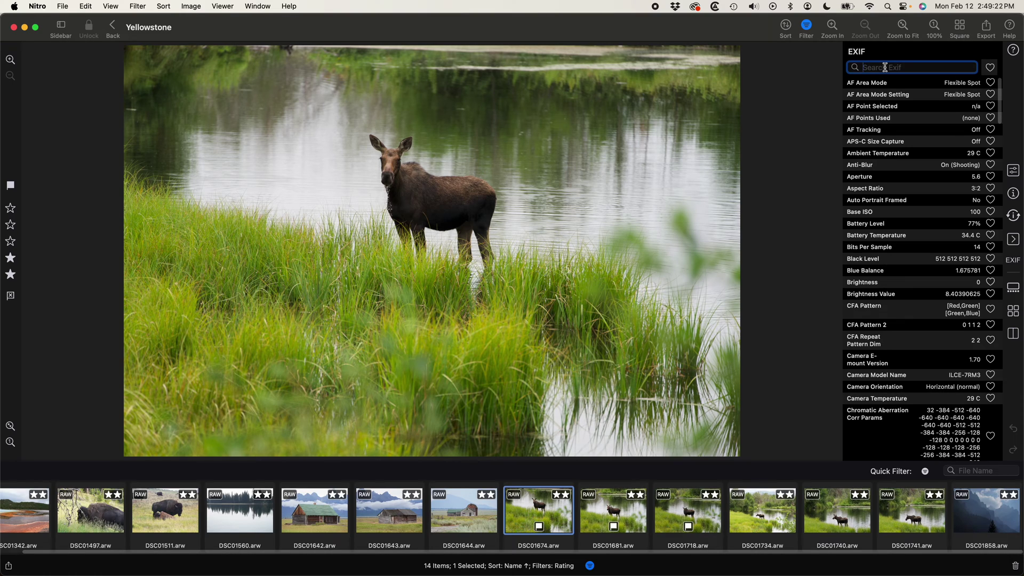
type("lens")
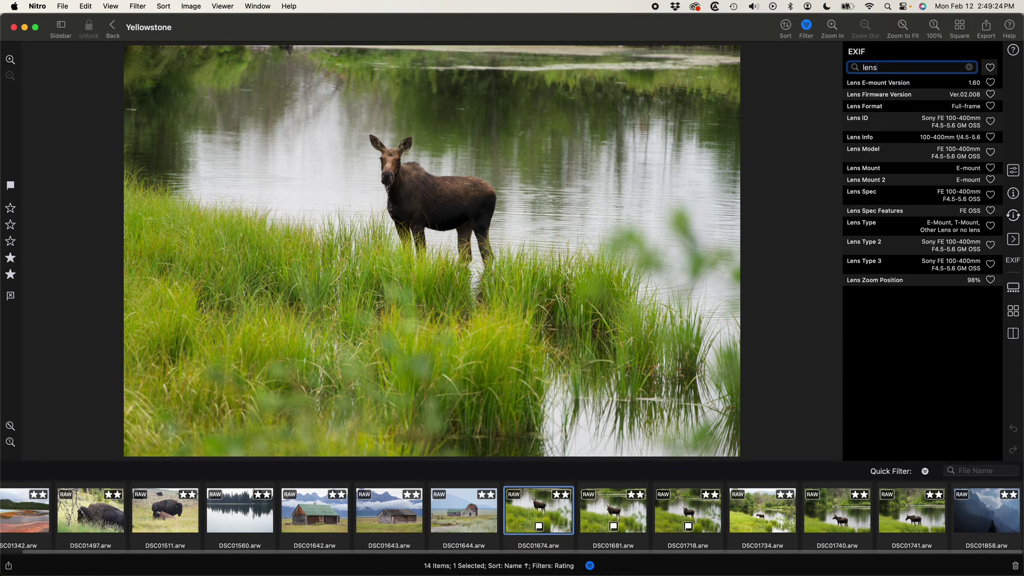
key("Escape")
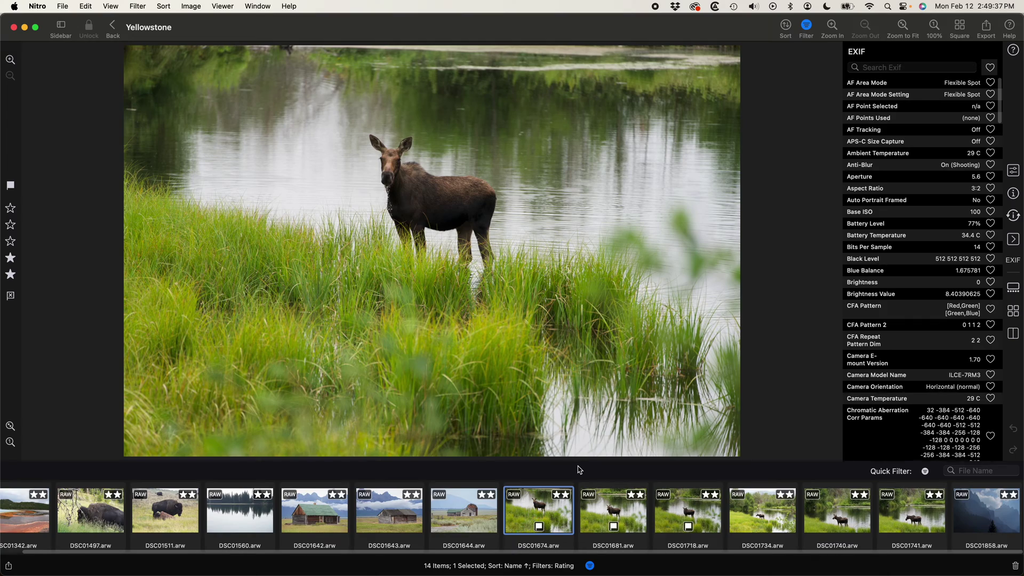
key("super+1")
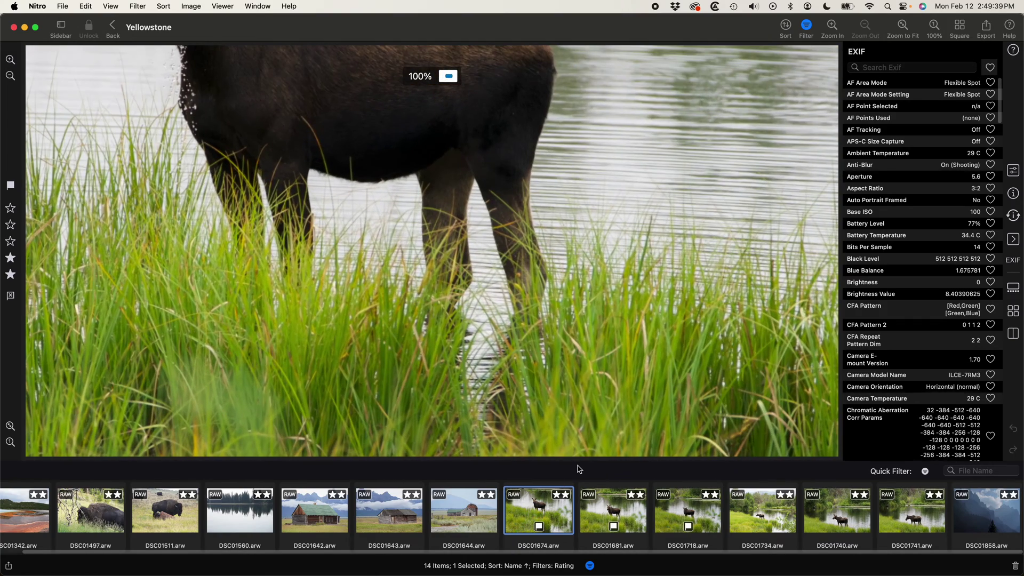
key("super+0")
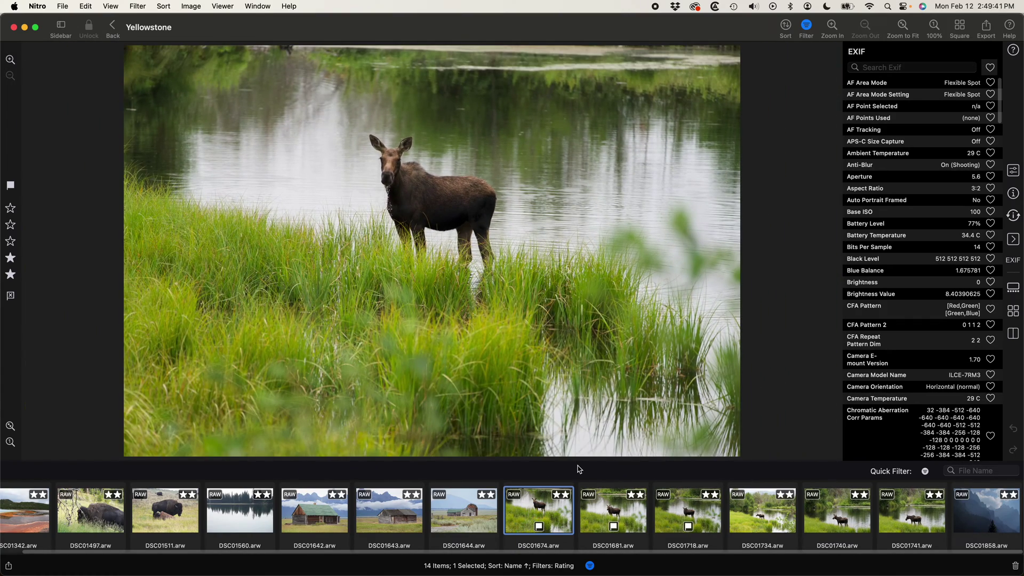
key("super+equal")
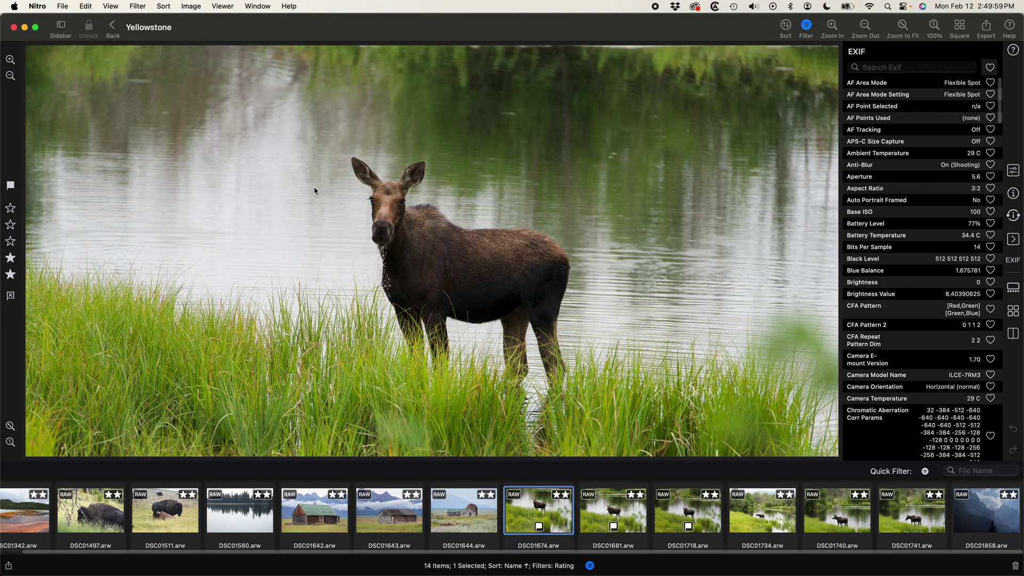
key("Right")
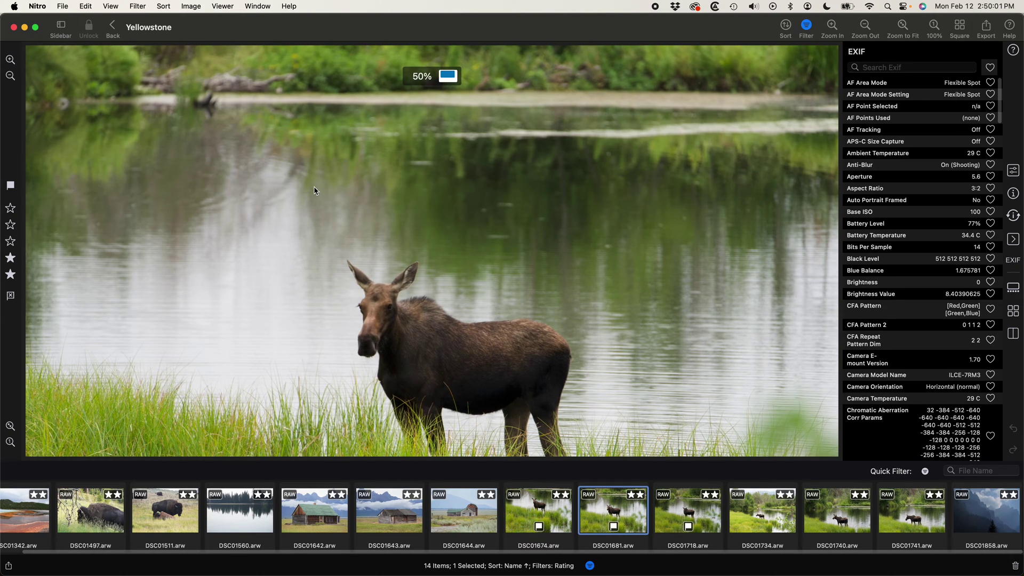
key("Left")
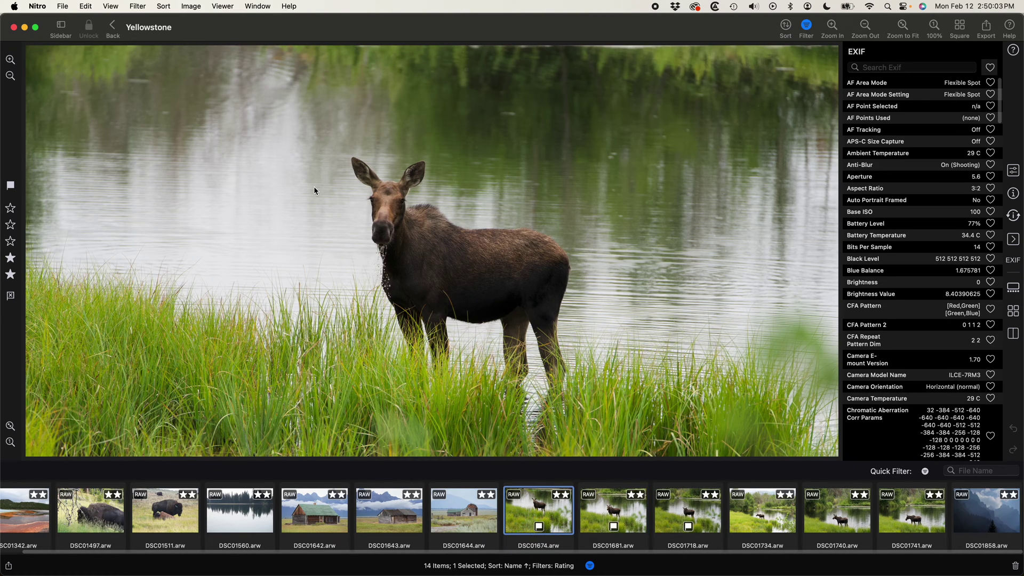
key("Right")
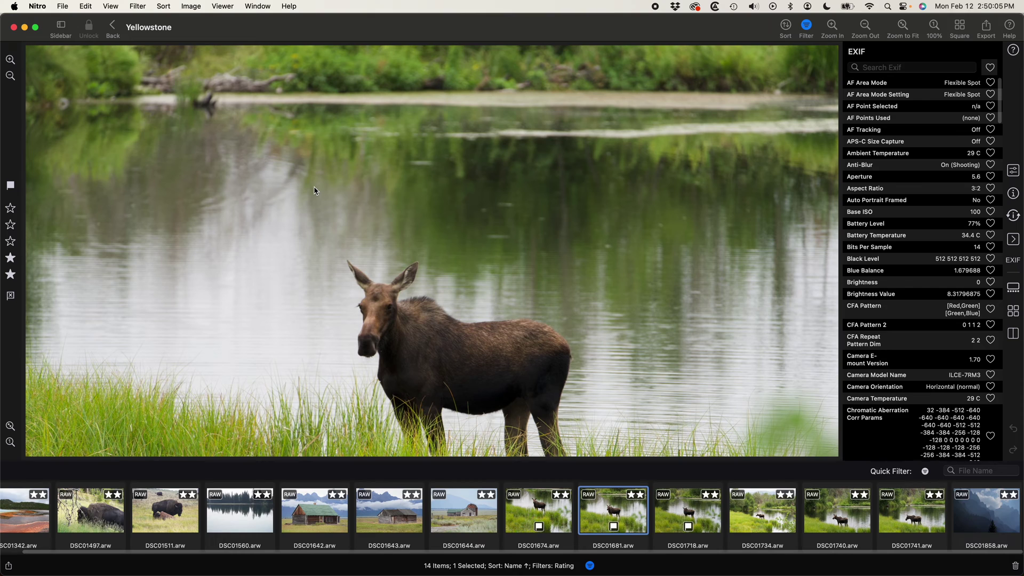
key("Left")
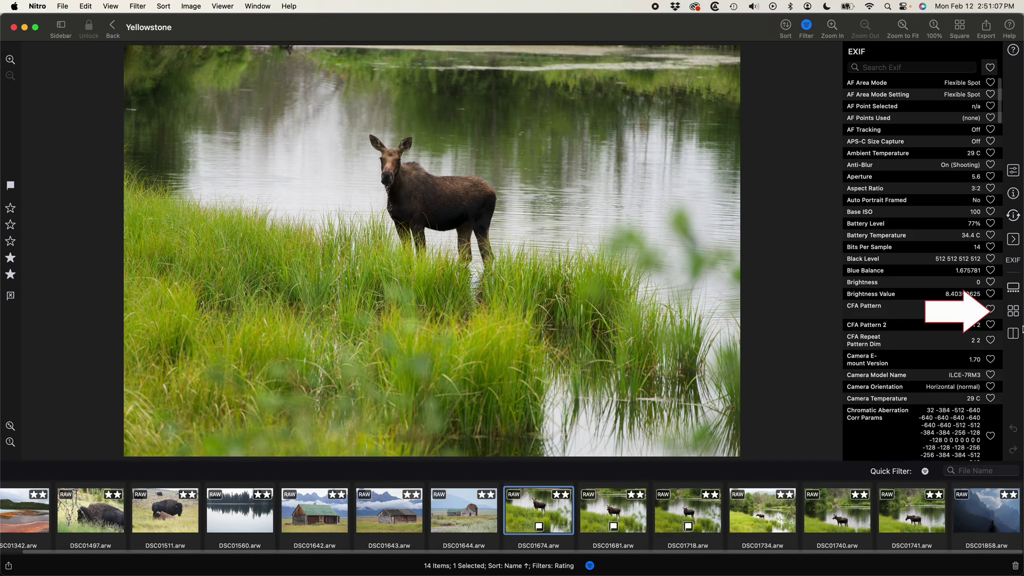
Compare DSC01674 with DSC01681 and flip both to their metadata cards
left_click(1012, 312)
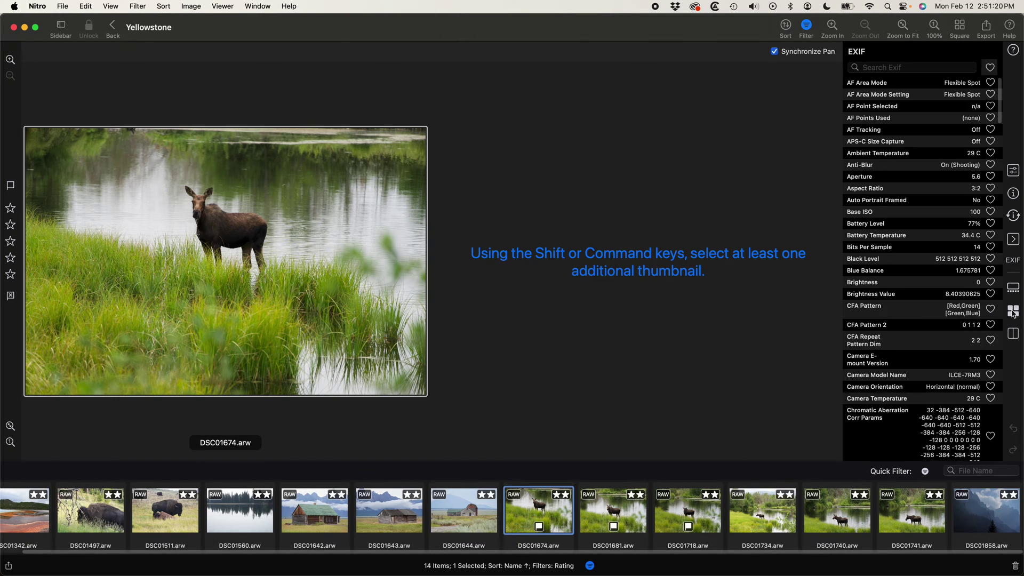
left_click(612, 513, "super")
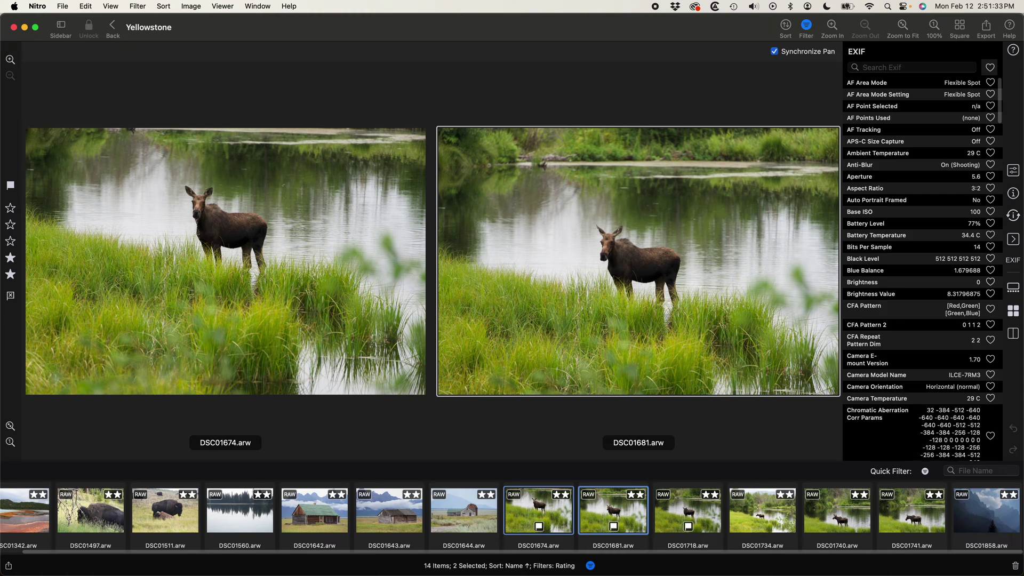
left_click(1013, 216)
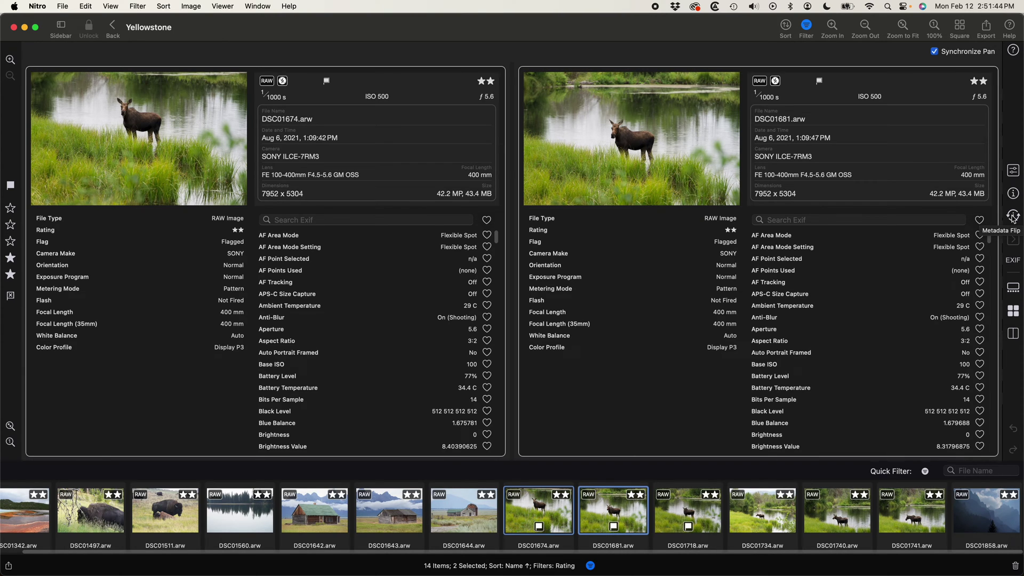
Flip back to photos, add DSC01718 and DSC01741, then zoom in and pan all four together
left_click(1013, 217)
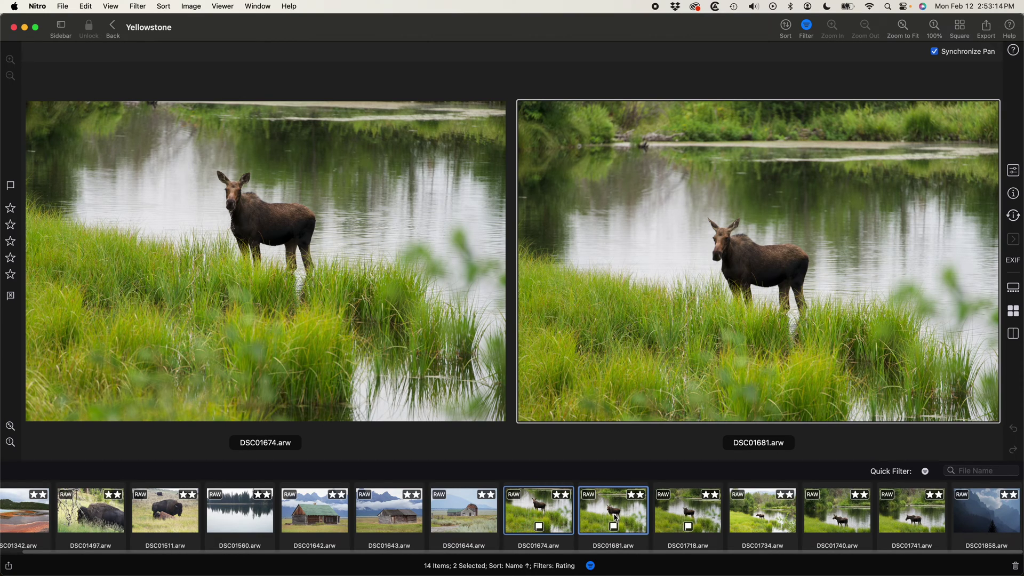
left_click(688, 514, "super")
left_click(896, 514, "super")
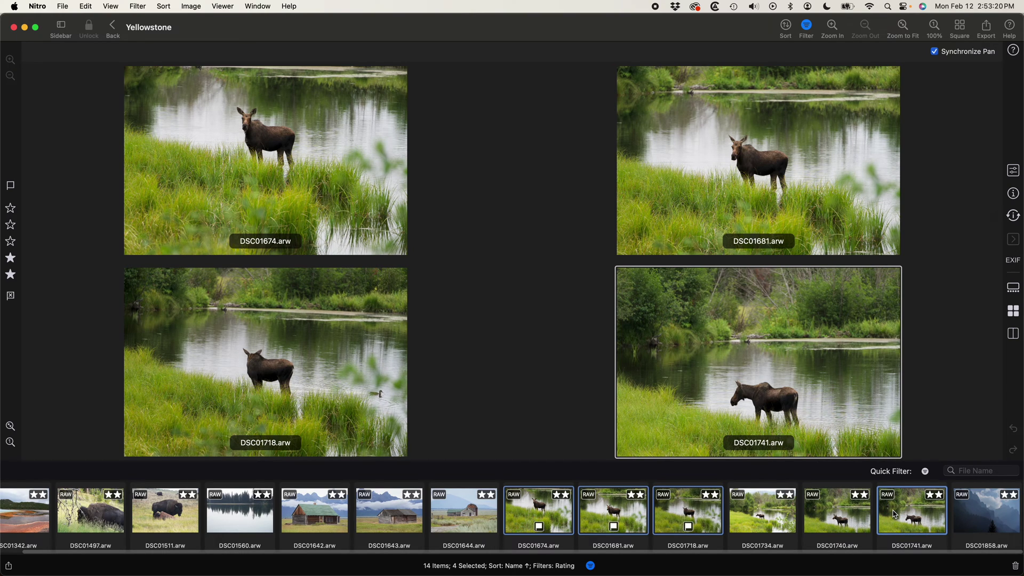
key("super+equal")
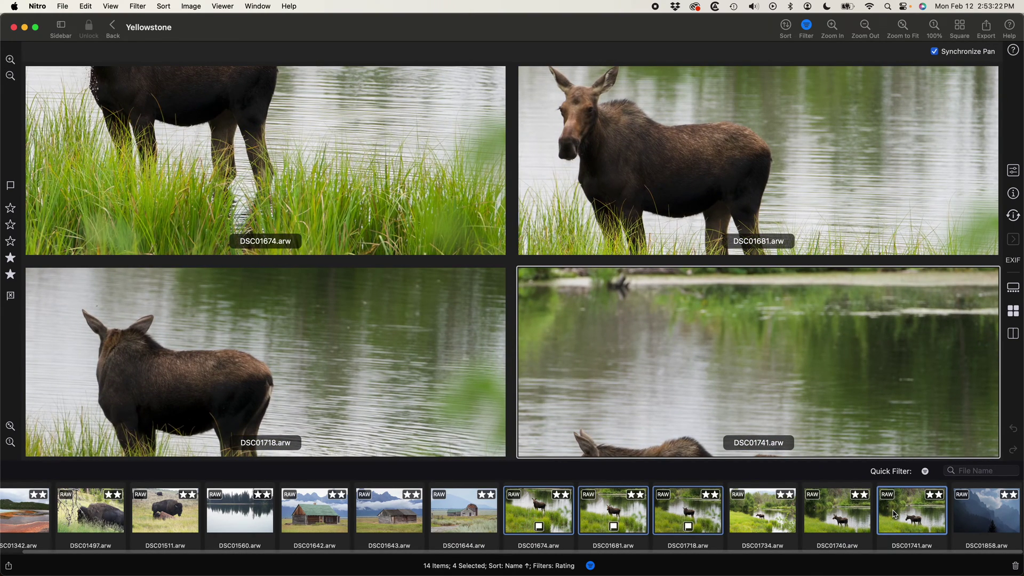
key("super+equal")
left_click_drag(811, 359, 777, 352)
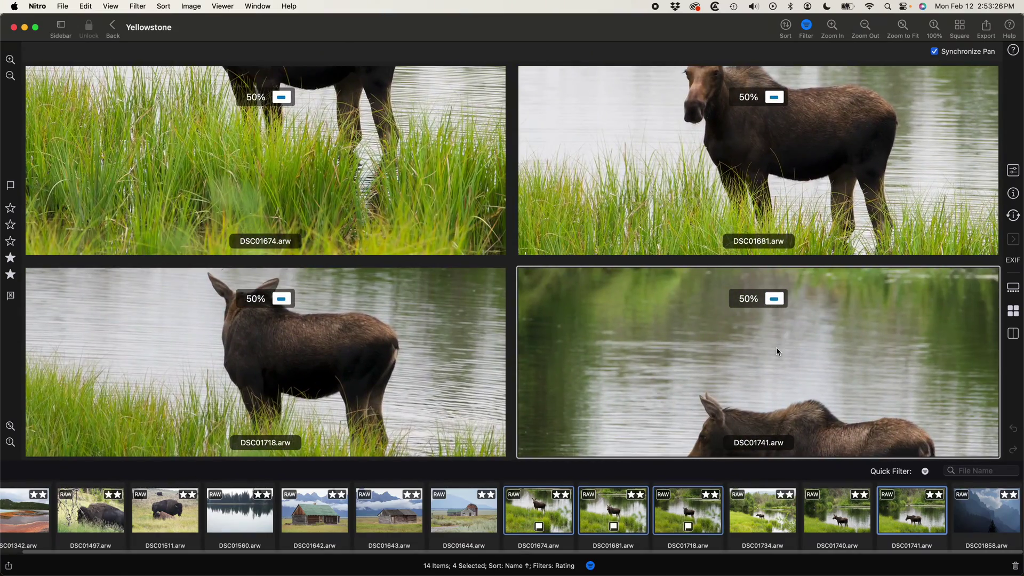
Turn off Synchronize Pan to frame each moose separately, then re-enable it and pan together
left_click(934, 52)
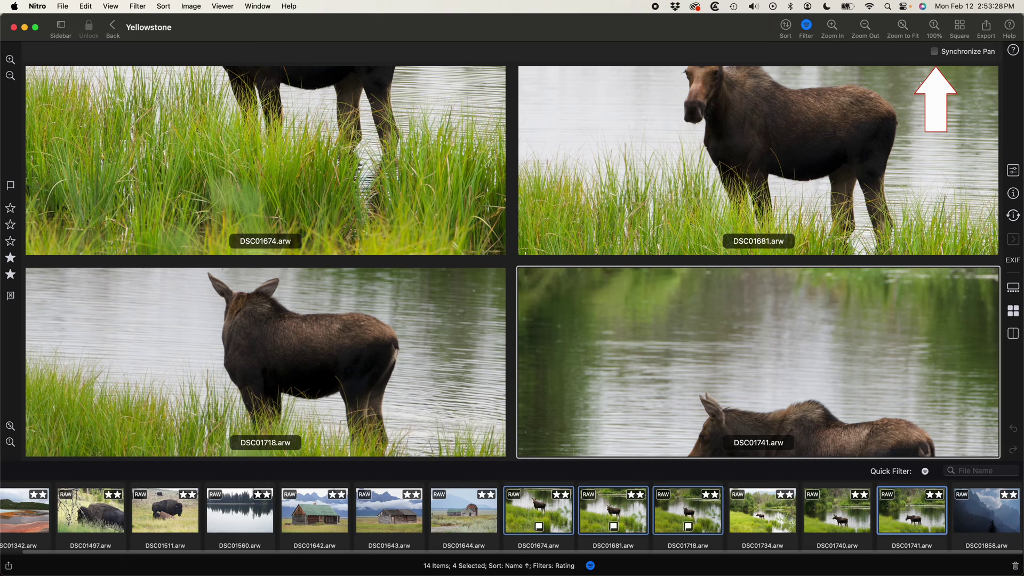
left_click_drag(722, 388, 698, 233)
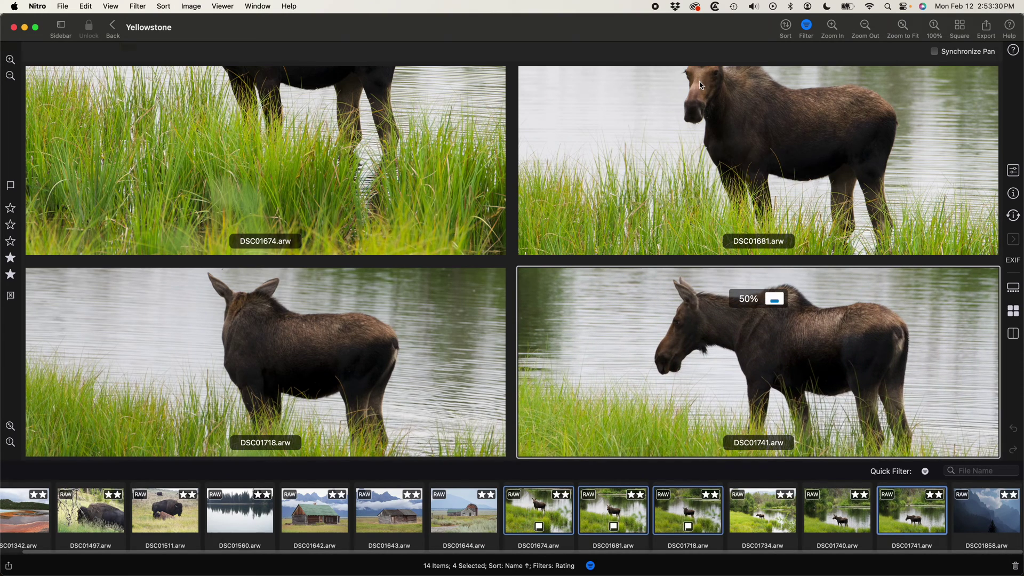
left_click_drag(700, 85, 694, 173)
left_click_drag(138, 107, 159, 323)
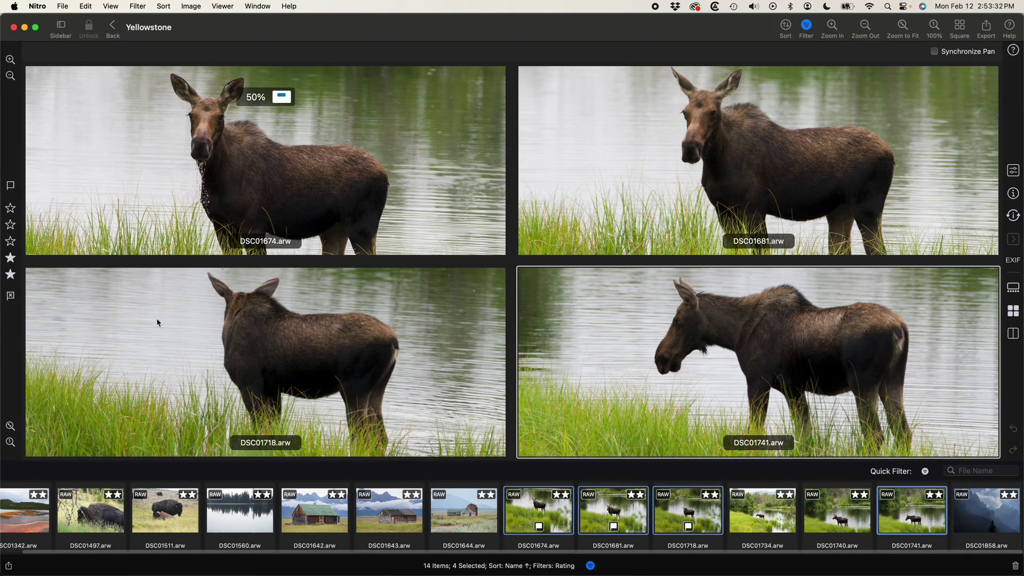
scroll(171, 359, "right", 2)
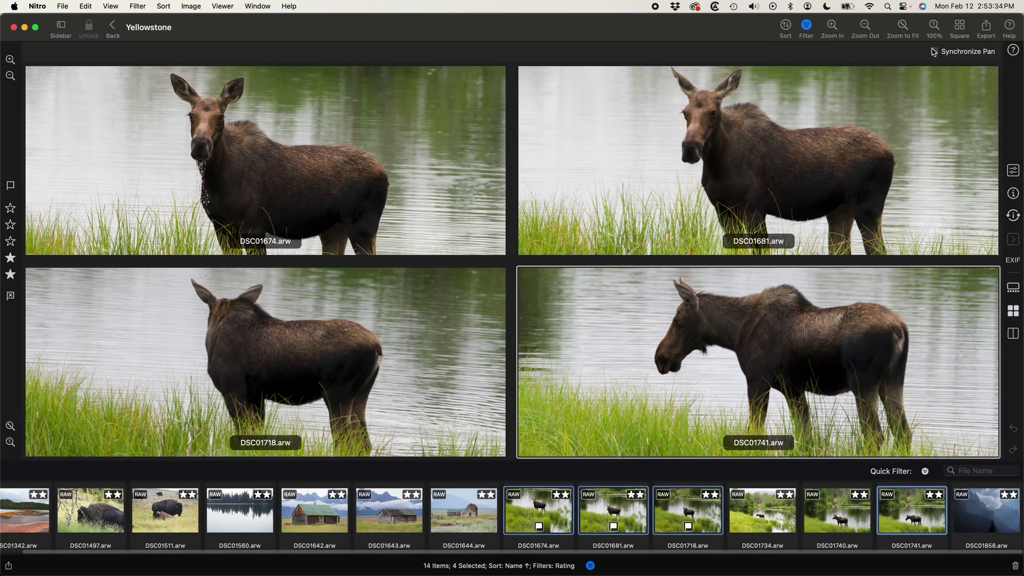
left_click(934, 52)
left_click_drag(799, 188, 771, 182)
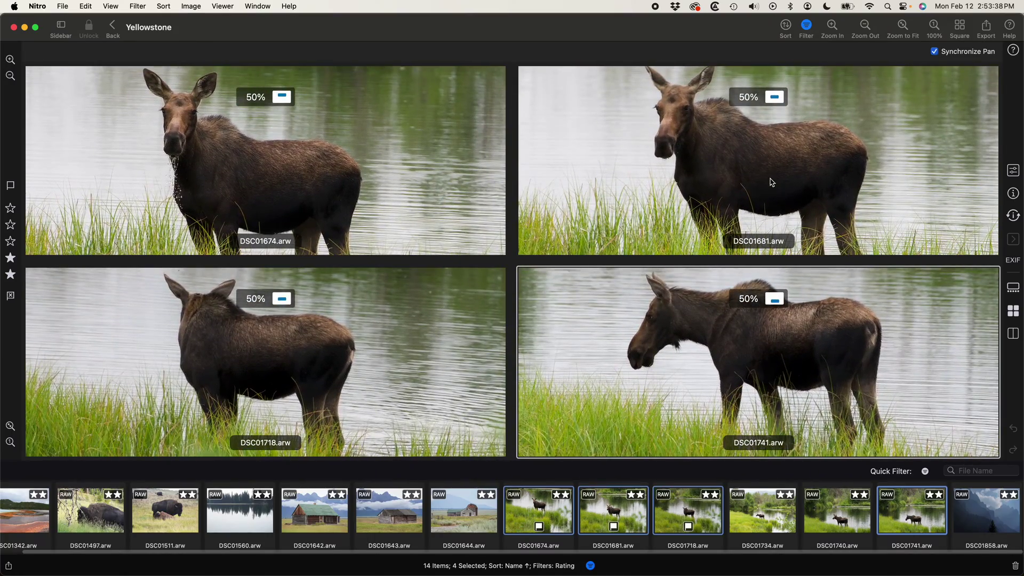
Add DSC01734 and DSC01740 to the comparison, then open the Images to Edit folder from the sidebar
left_click(762, 512, "super")
left_click(828, 513, "super")
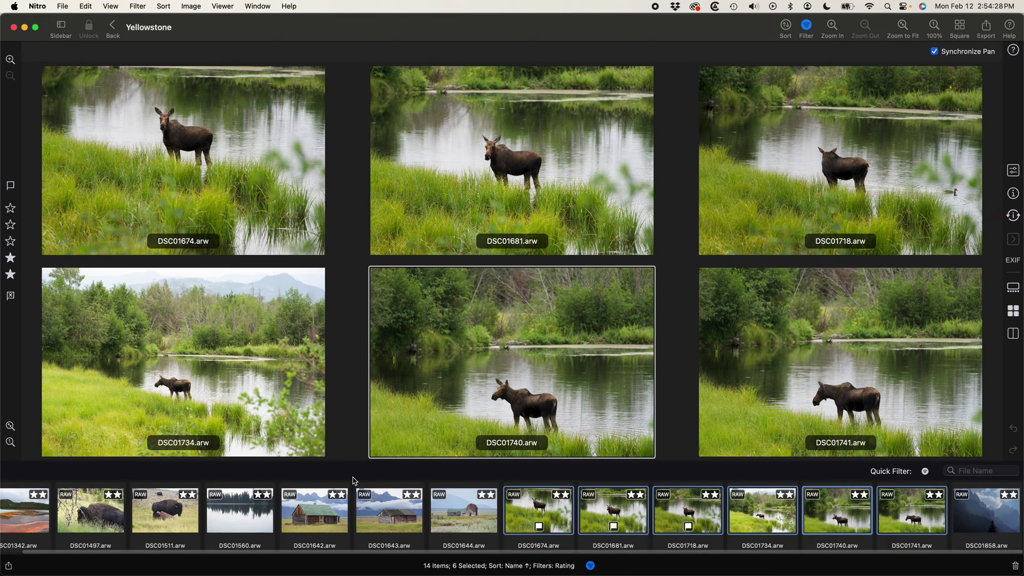
left_click(60, 26)
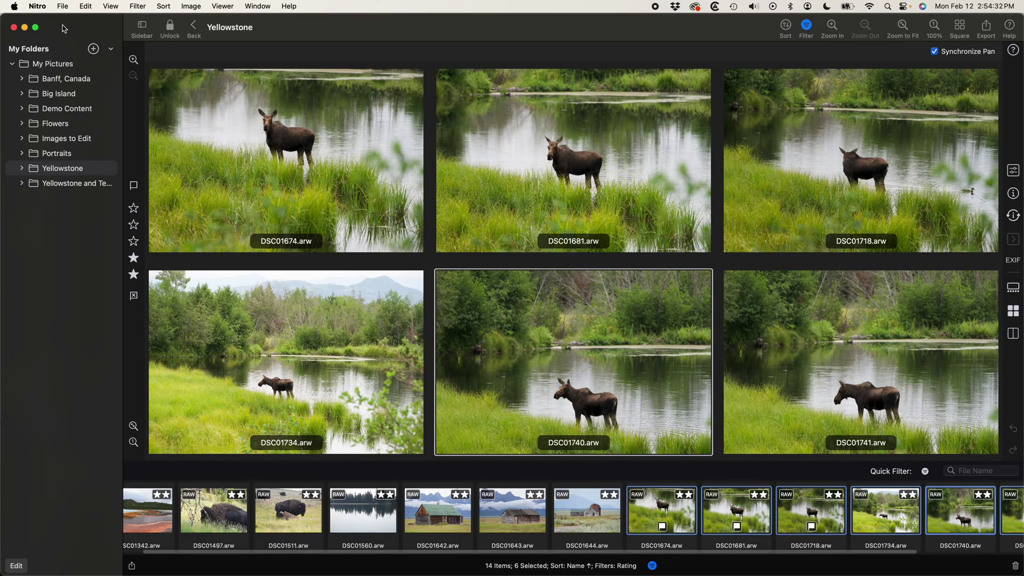
left_click(141, 31)
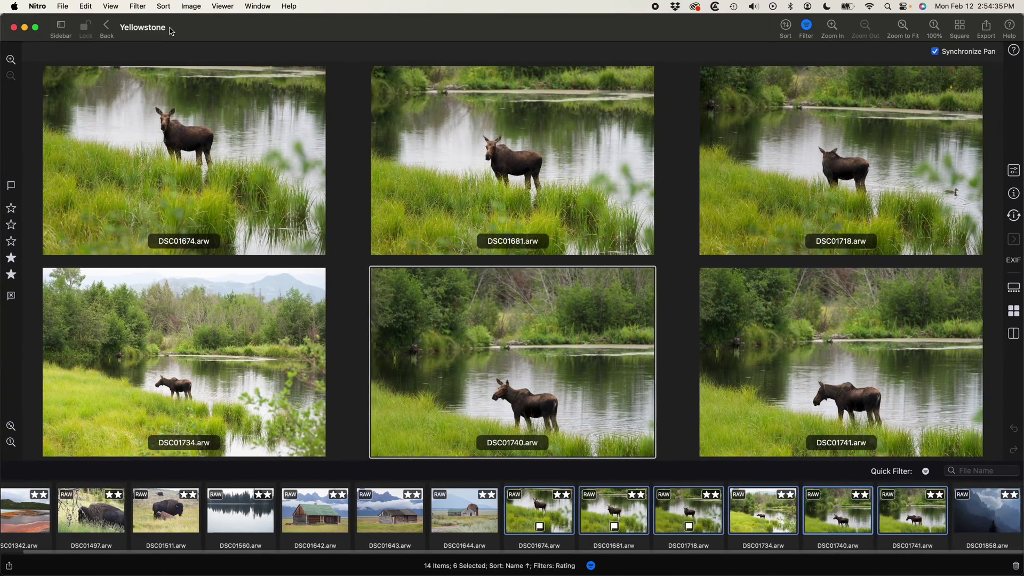
left_click(59, 27)
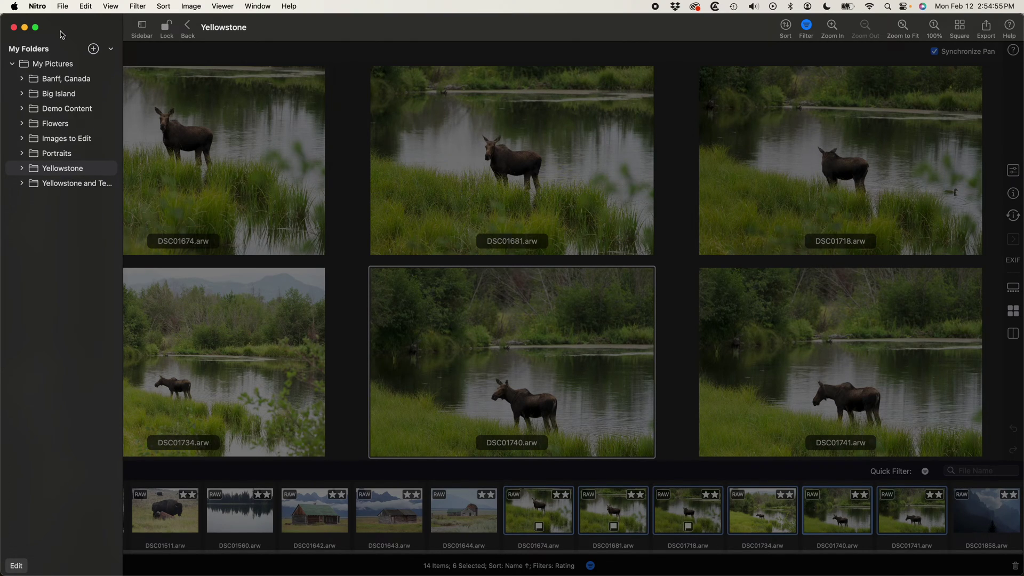
left_click(32, 140)
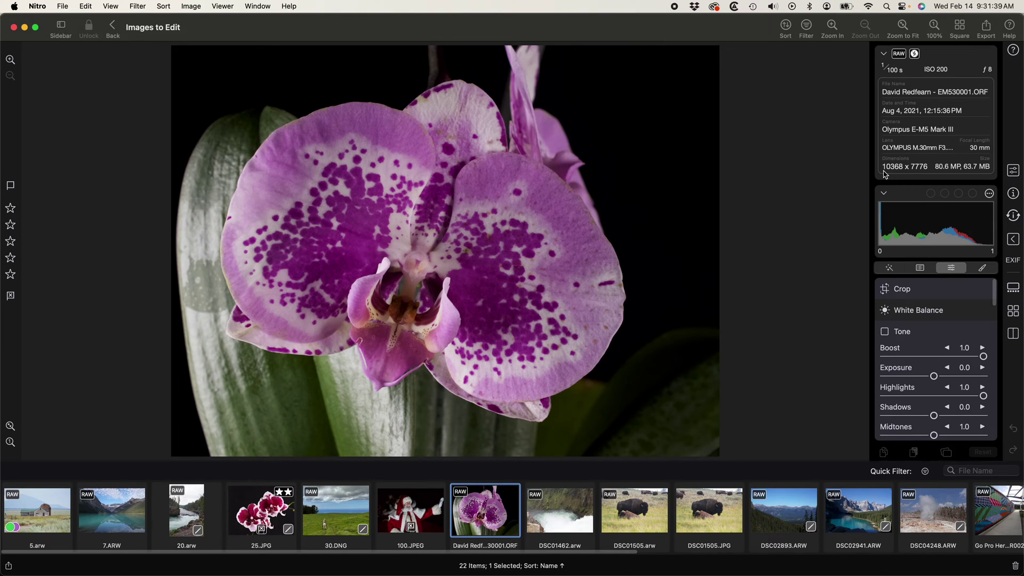
Open the GoPro RAW image from the filmstrip
left_click(997, 524)
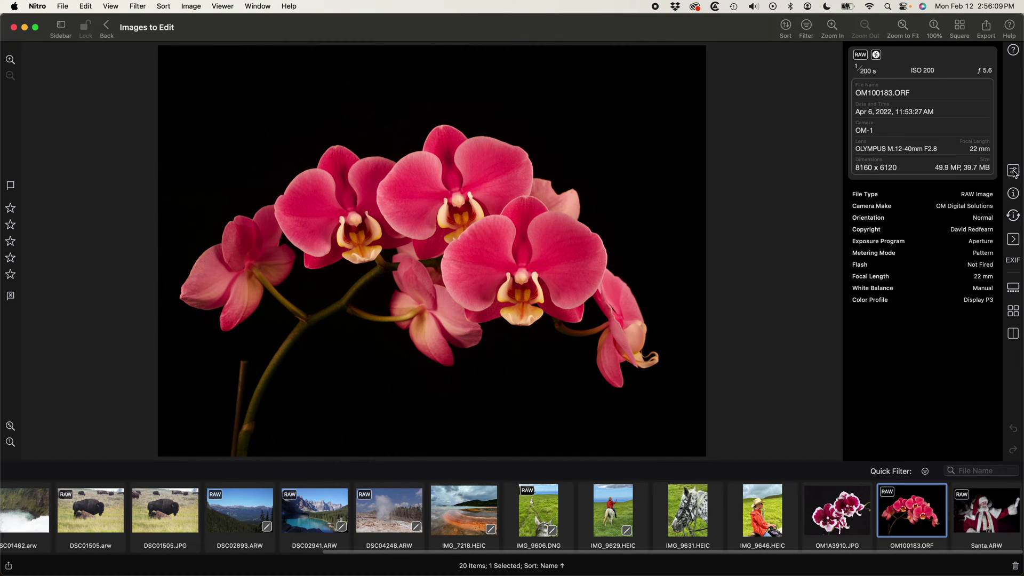
Open the Adjust panel, browse Presets/LUTs, Adjustments and Masks, and list the Add mask types
left_click(1012, 171)
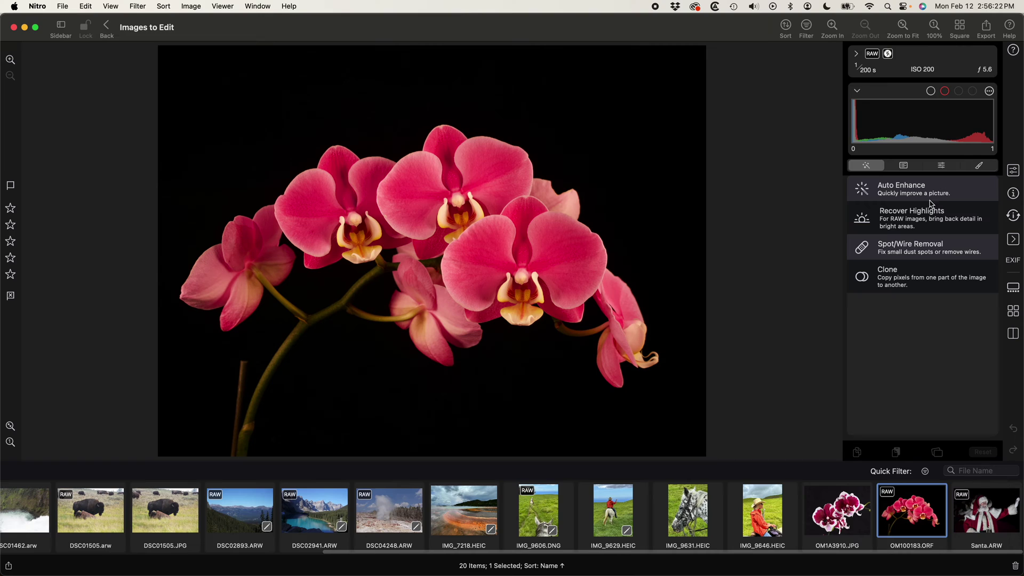
left_click(902, 169)
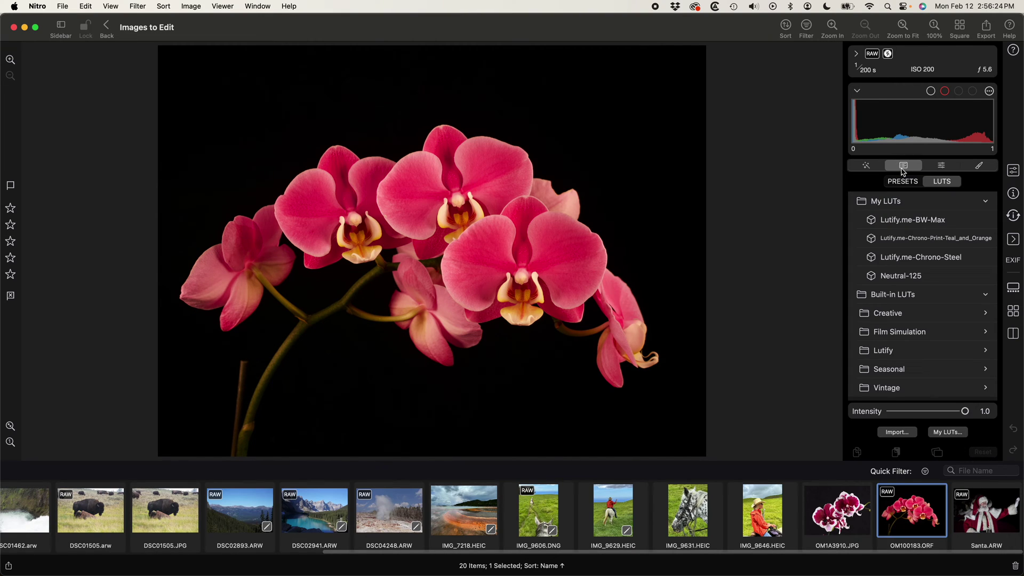
left_click(935, 170)
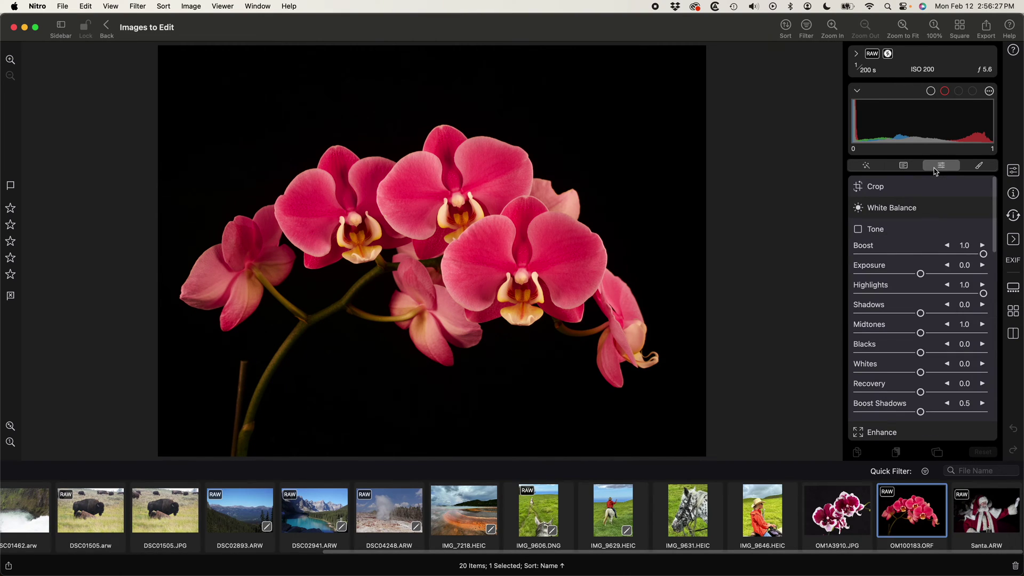
left_click(984, 168)
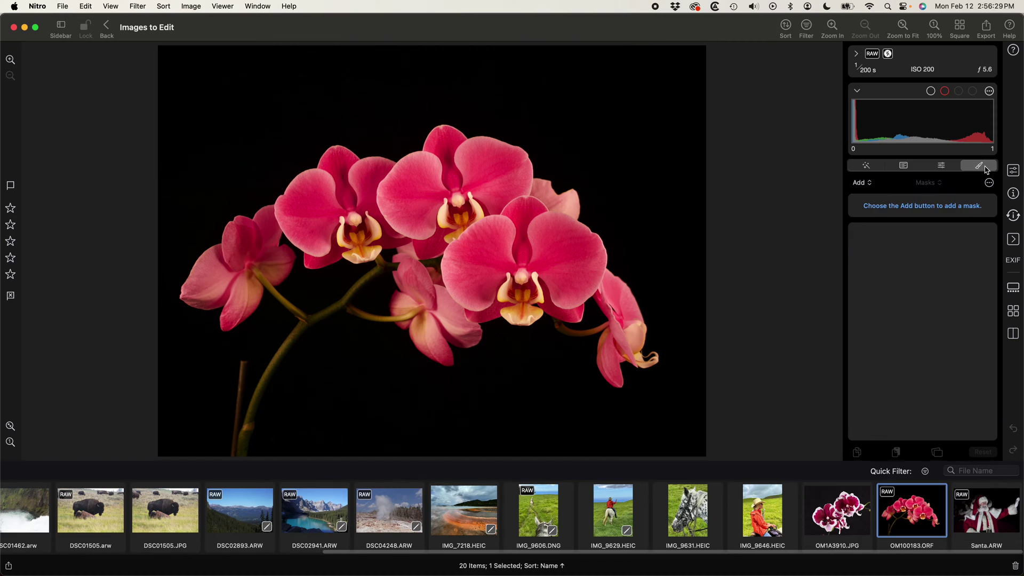
left_click(861, 184)
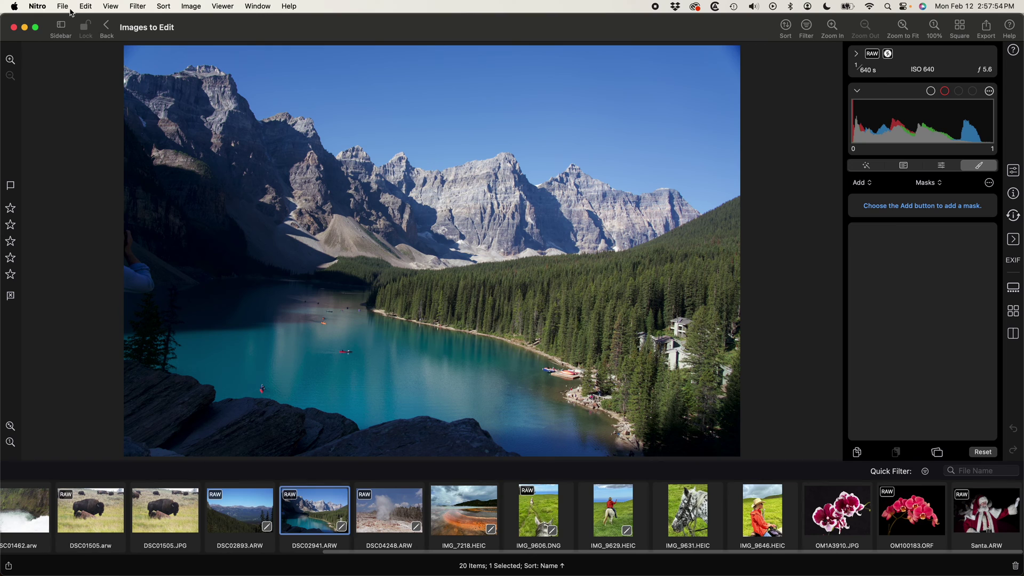
Choose File > Export… and set the export action to Save a new image to your Mac
left_click(64, 7)
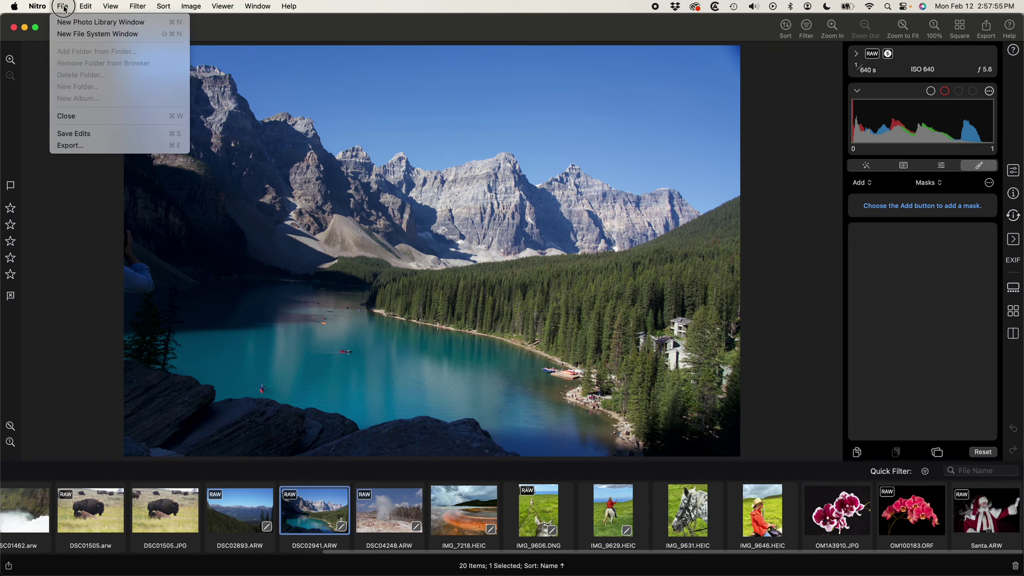
left_click(86, 146)
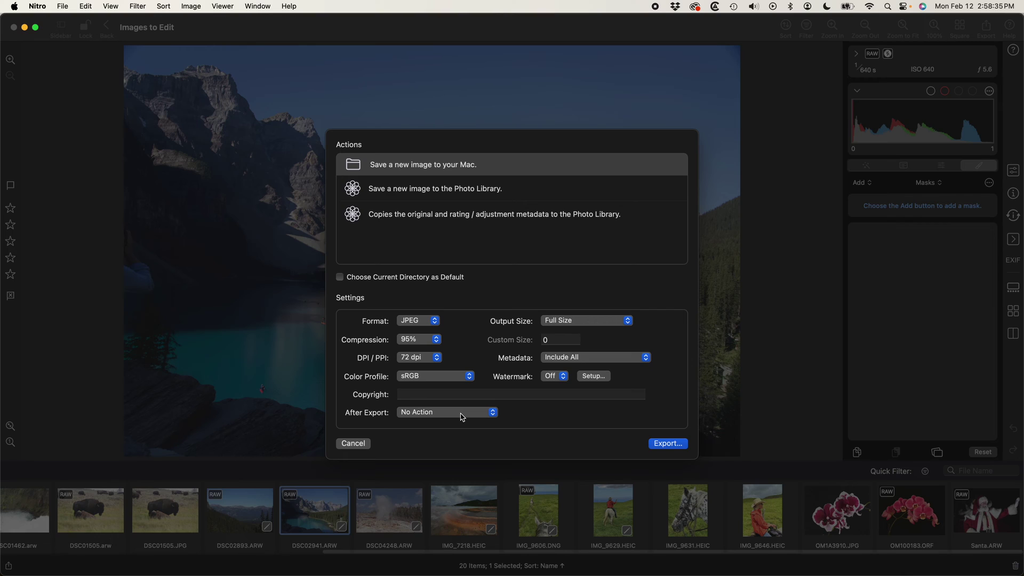
left_click(373, 224)
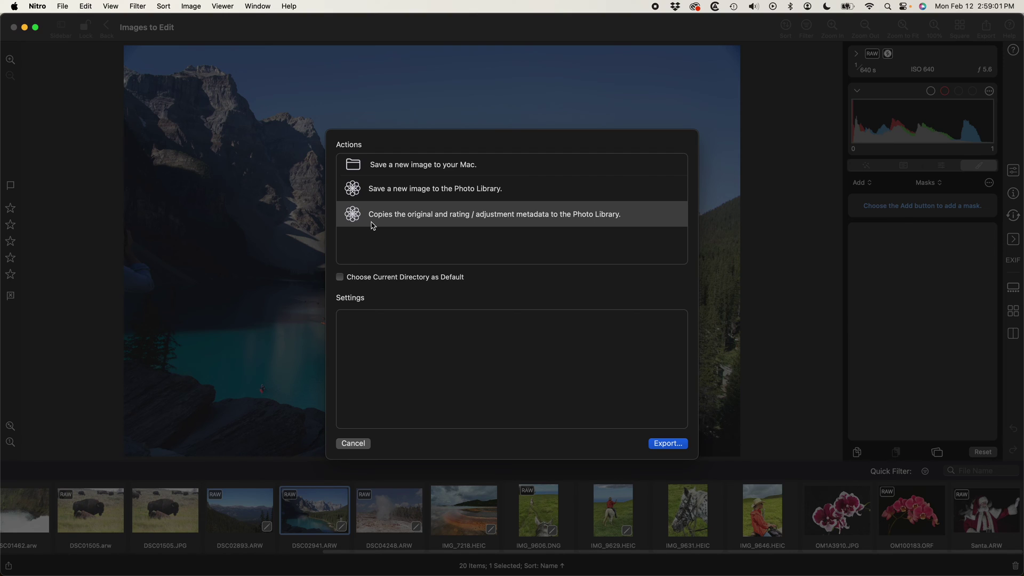
left_click(376, 175)
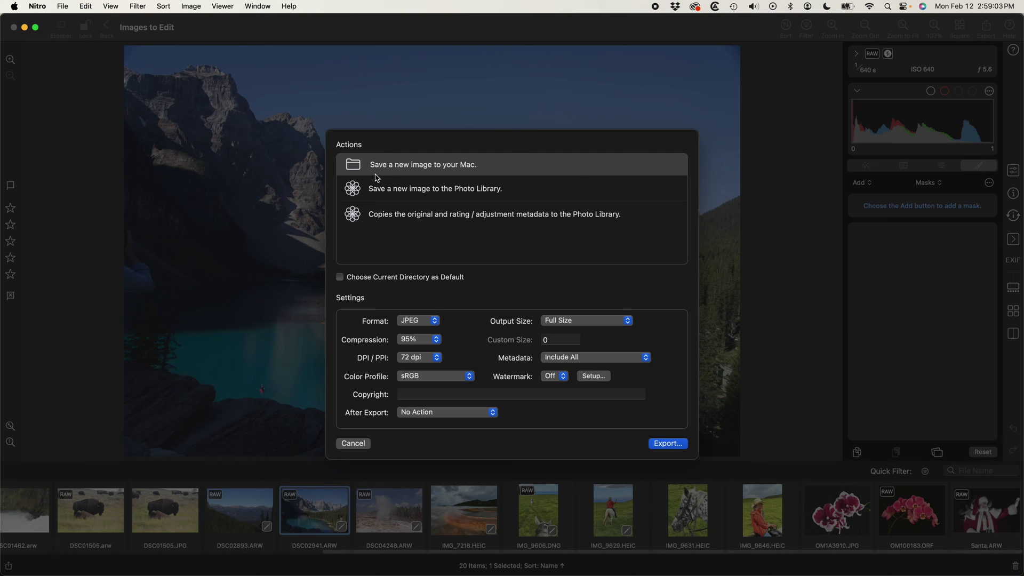
Open Watermark Setup, then cancel out of it and Export to return to the DSC02941.ARW lake photo
left_click(594, 376)
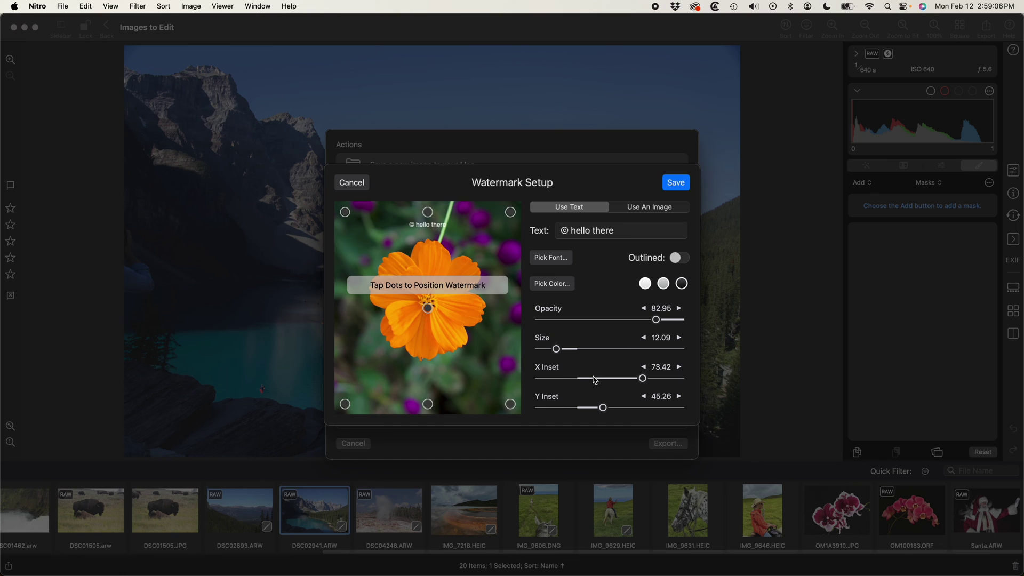
left_click(344, 185)
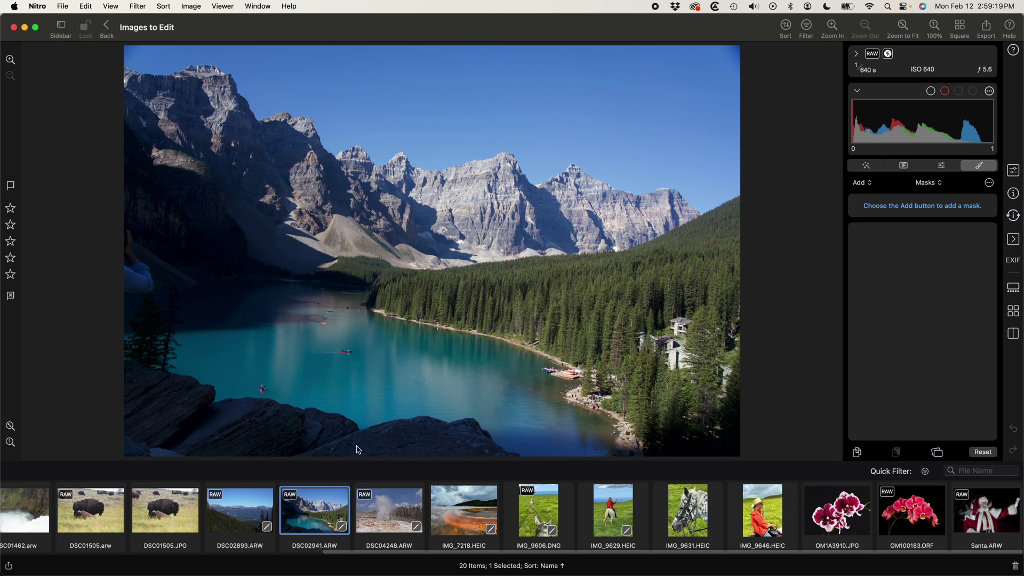